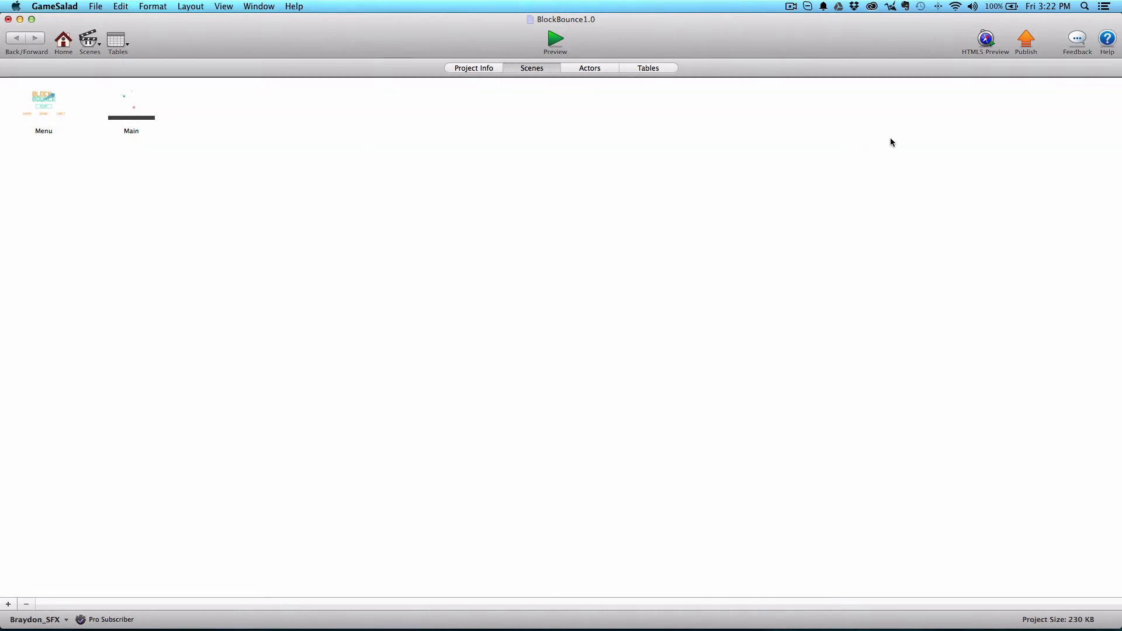
Publish the BlockBounce1.0 project as a new game and save its title as "Block Bounce"
click(1024, 45)
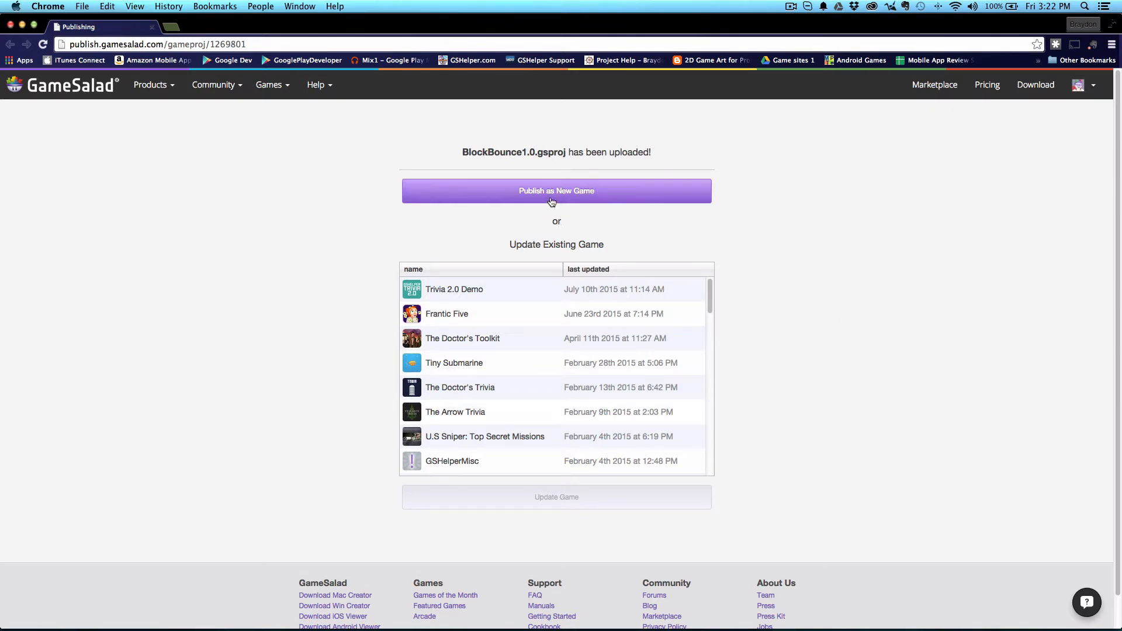
click(666, 196)
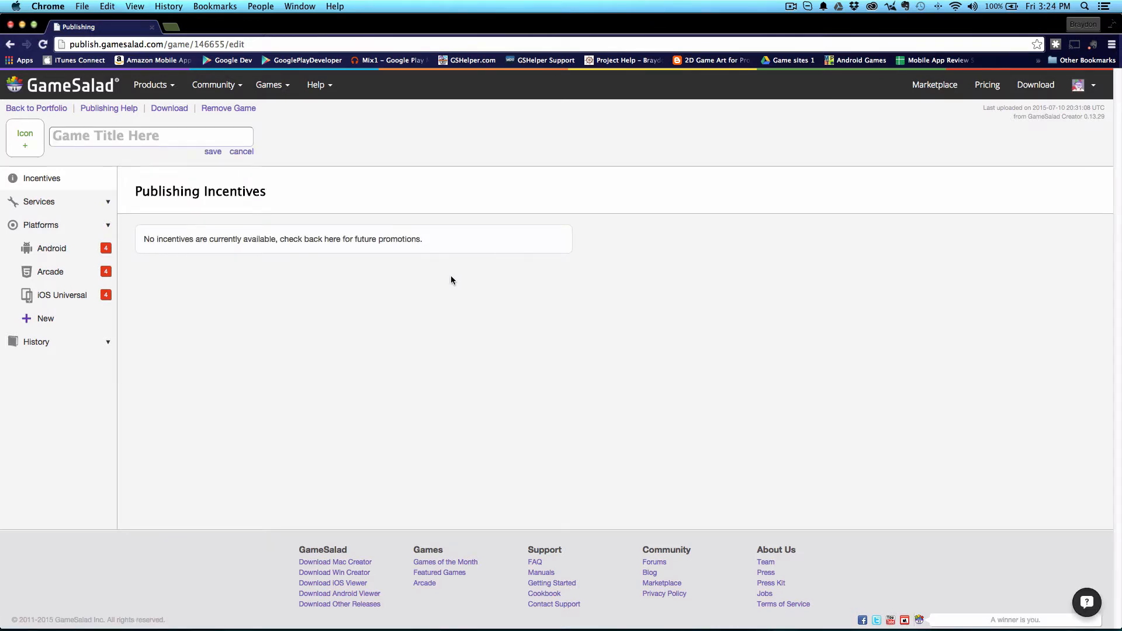
click(158, 140)
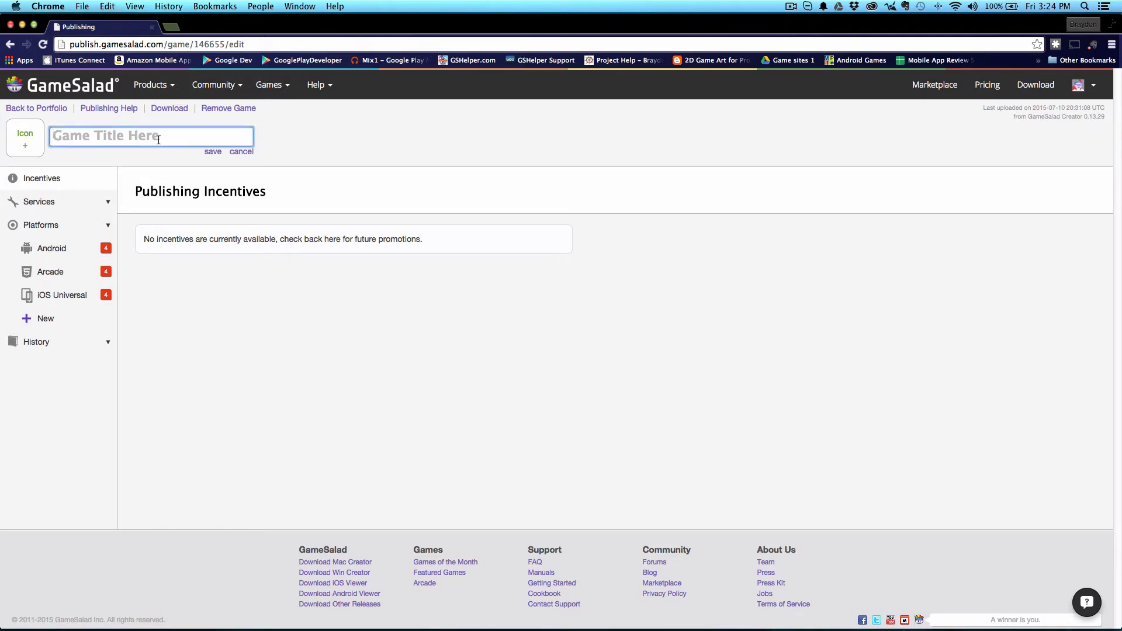
text(Block Bounce)
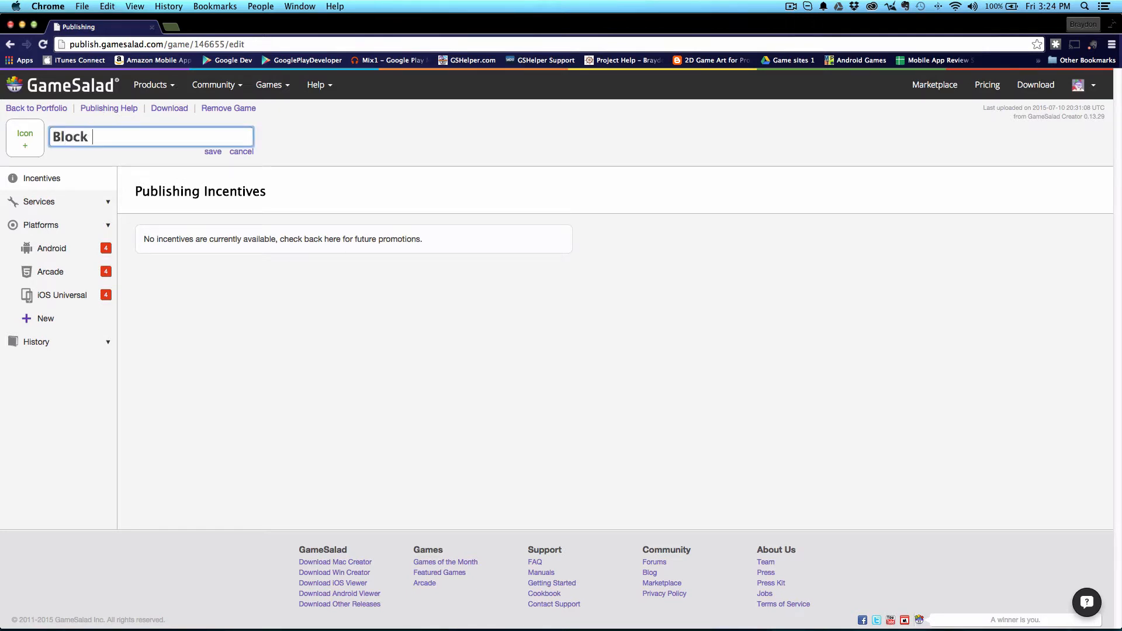
click(214, 153)
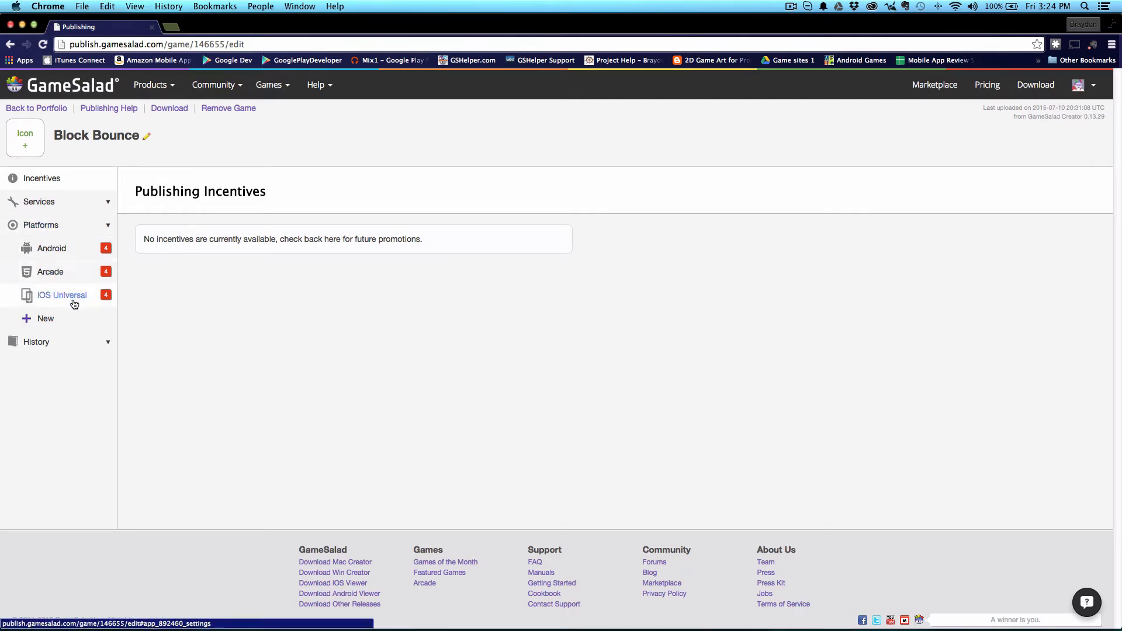
Open the game's Arcade platform settings and add BlockBounceArcadeIcon.png from the Desktop as the game icon
click(51, 277)
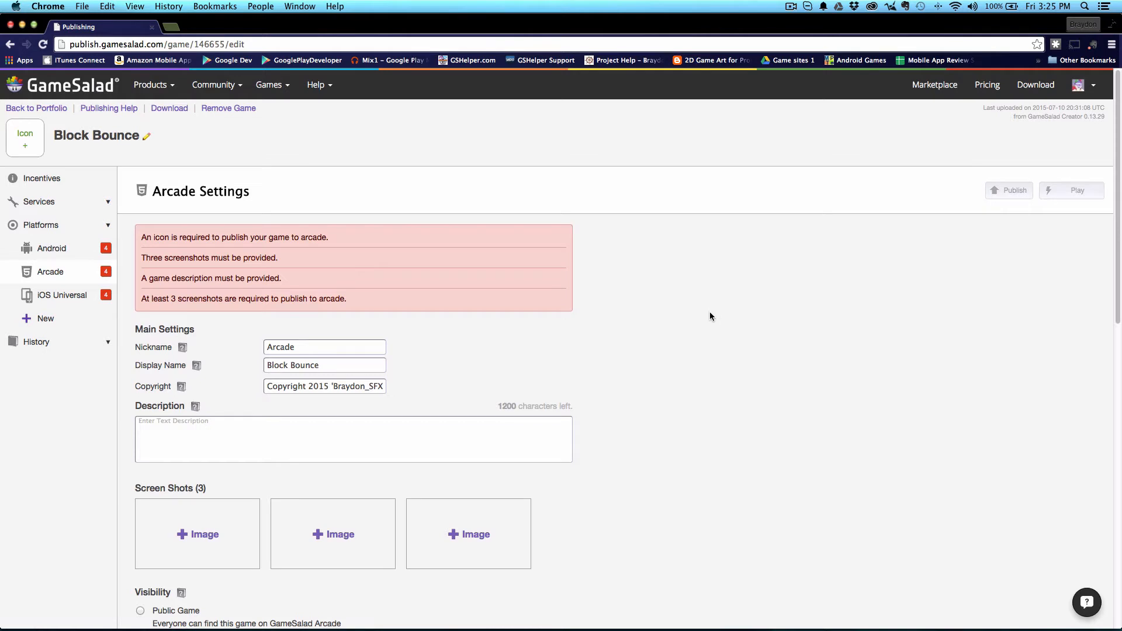
click(31, 144)
click(267, 130)
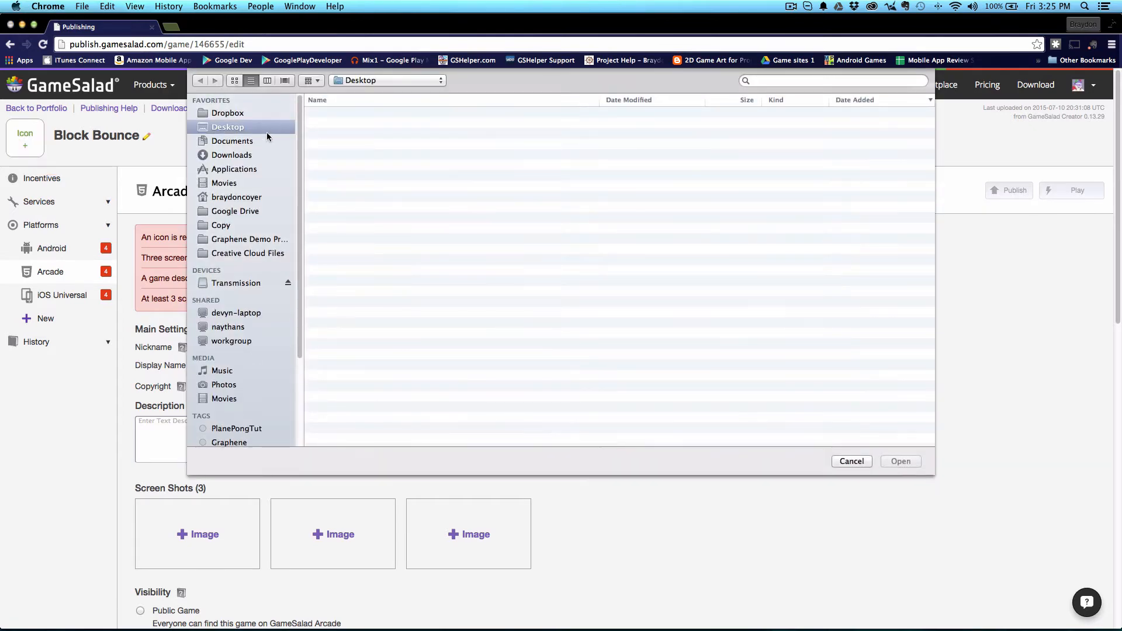
double_click(374, 145)
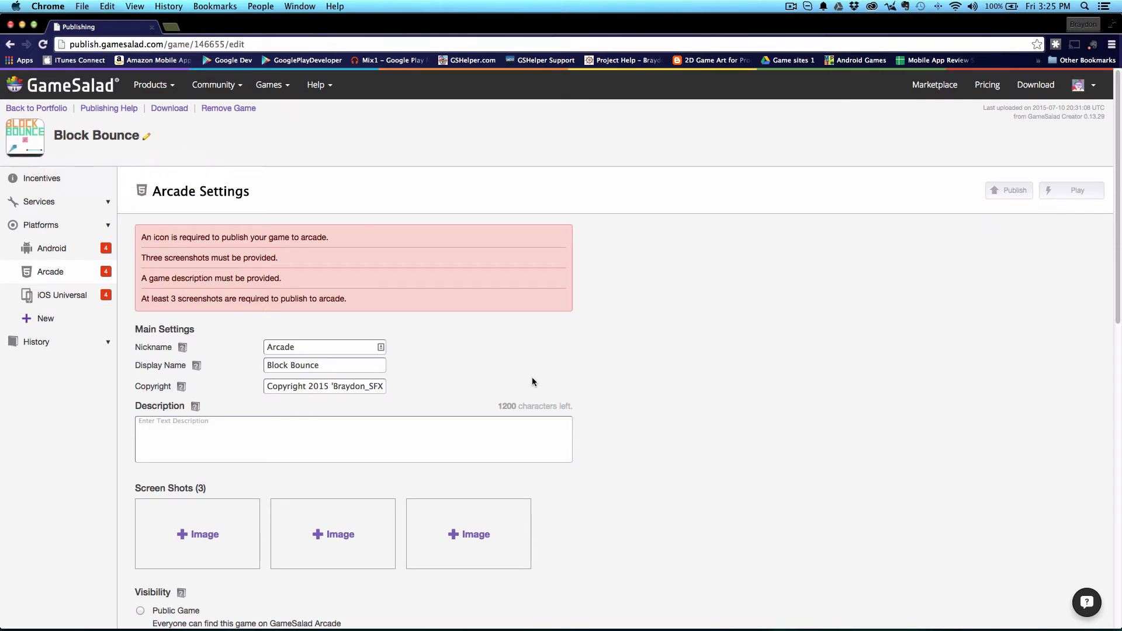
Enter the Arcade description "Block Bounce - A fun jumping game!"
click(486, 429)
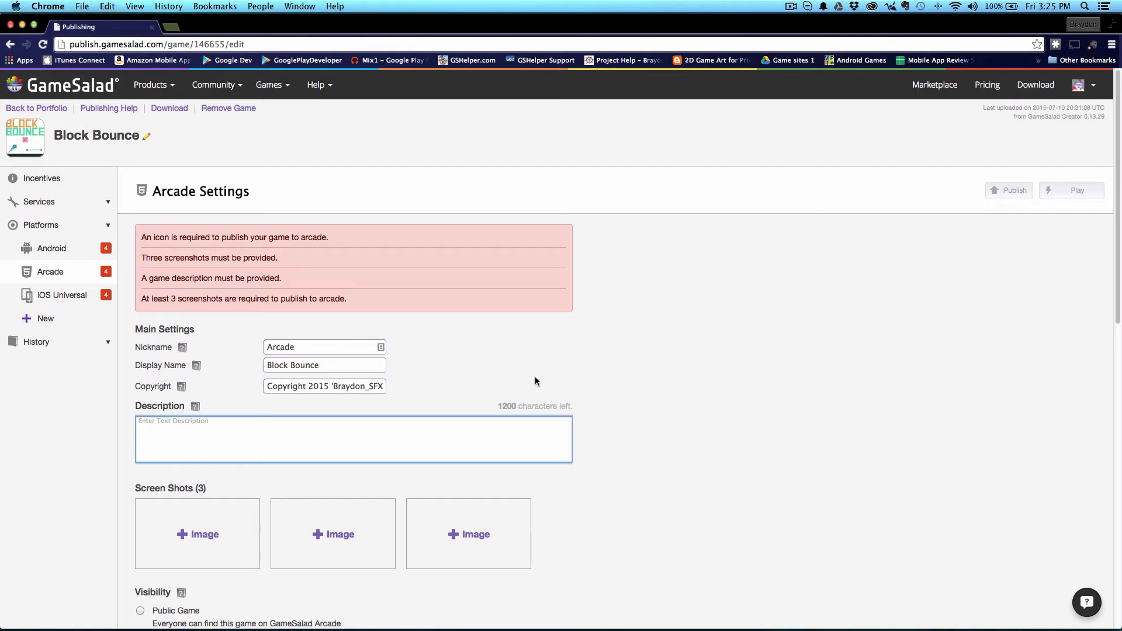
text(Block Bounce - Afun jumping game!)
click(843, 386)
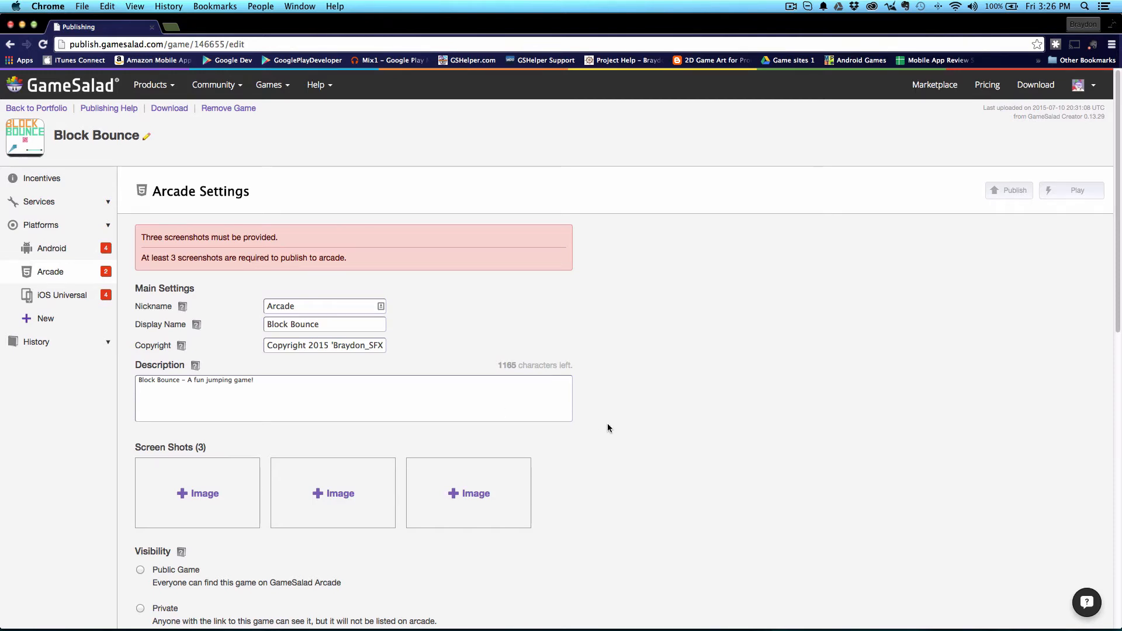
Try to add Screen Shot 2015-07-10 at 12.07.35 PM as the first Arcade screenshot and read the required image dimensions
scroll(628, 429, down, 5)
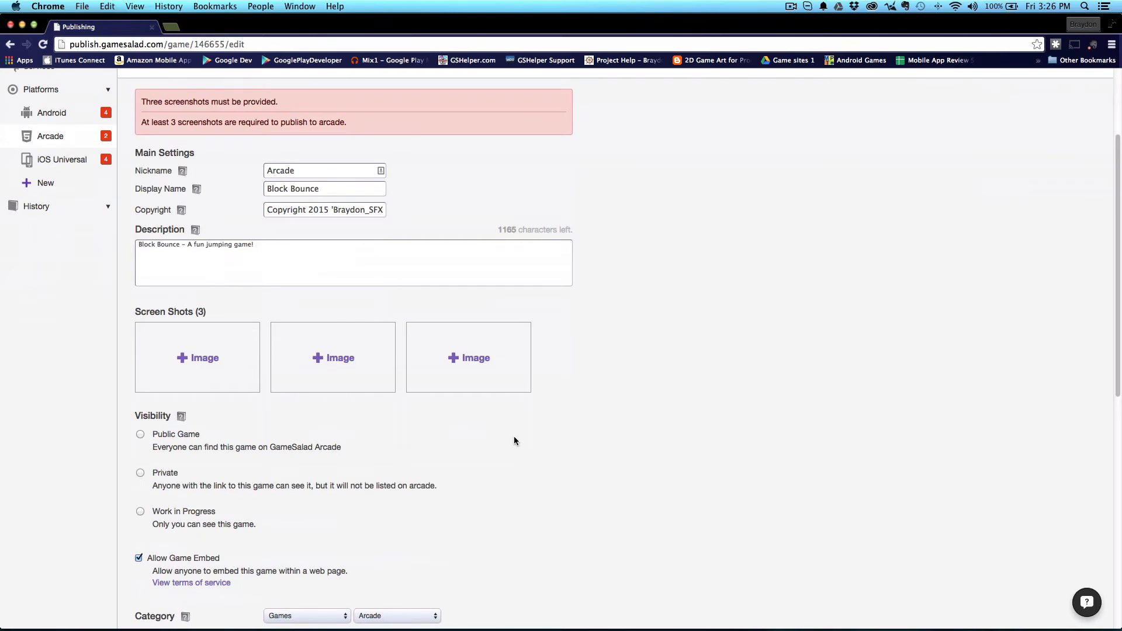
click(207, 362)
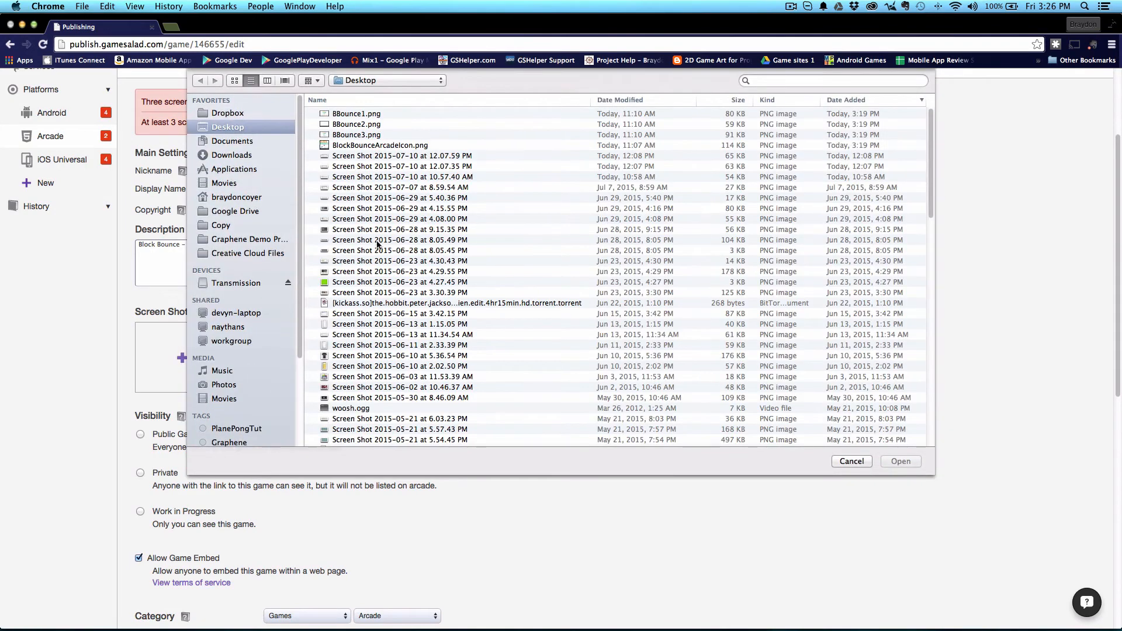
click(372, 167)
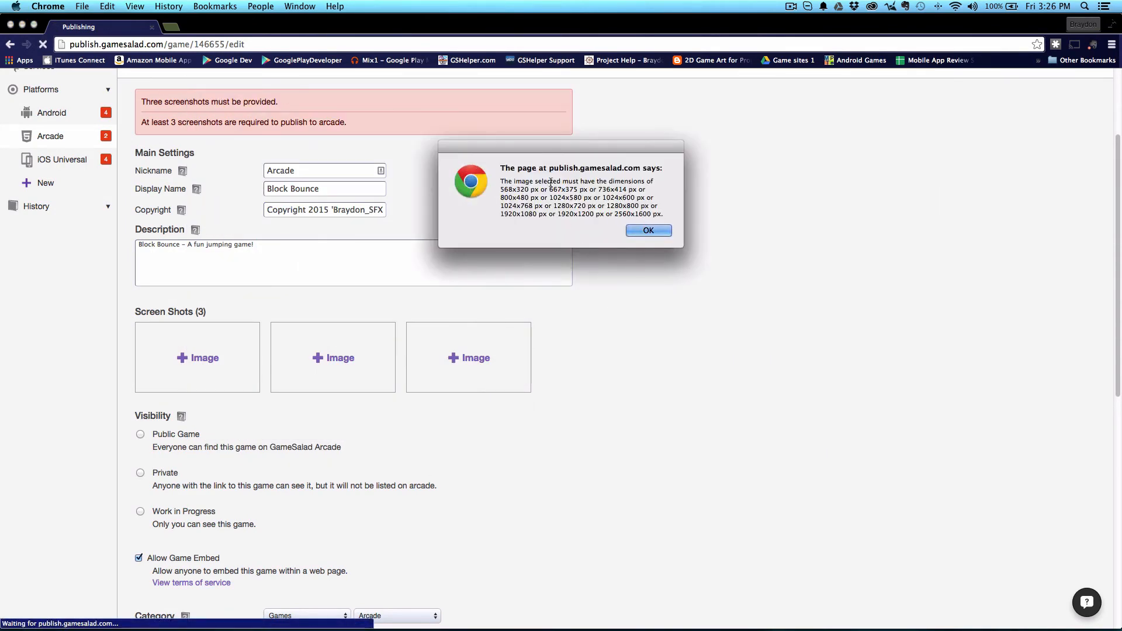
drag(529, 148, 530, 174)
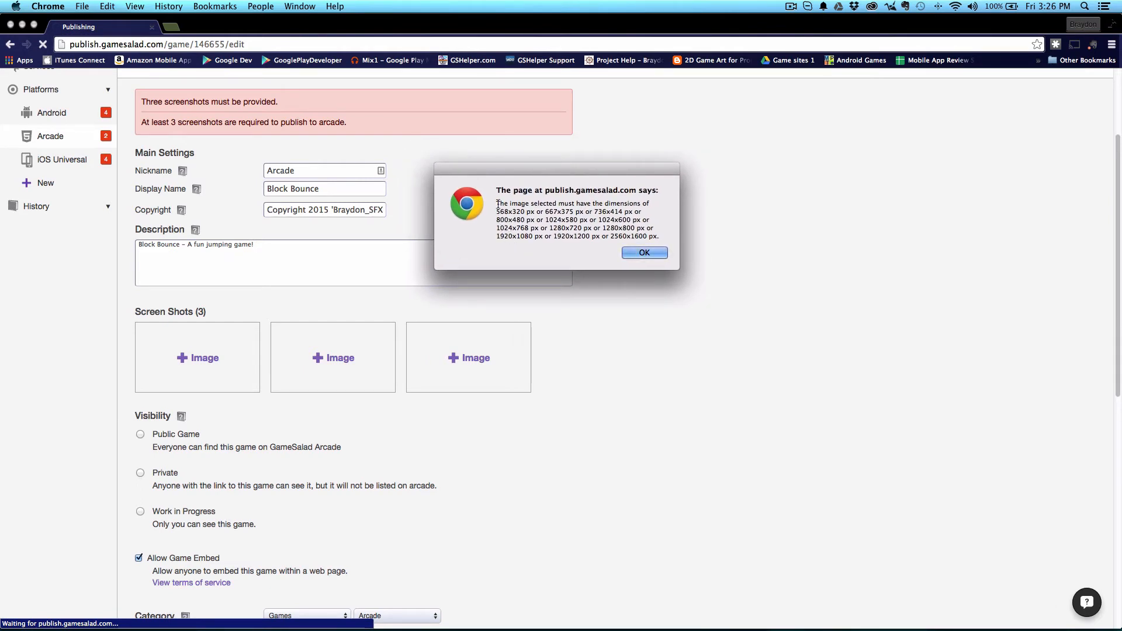
drag(497, 204, 665, 237)
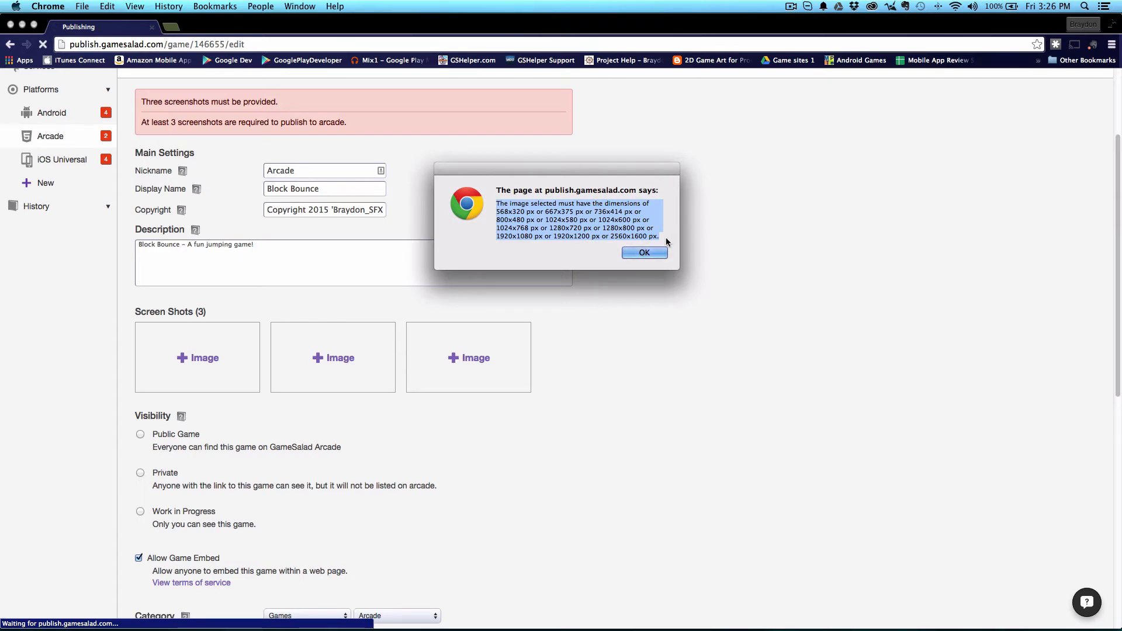
click(660, 233)
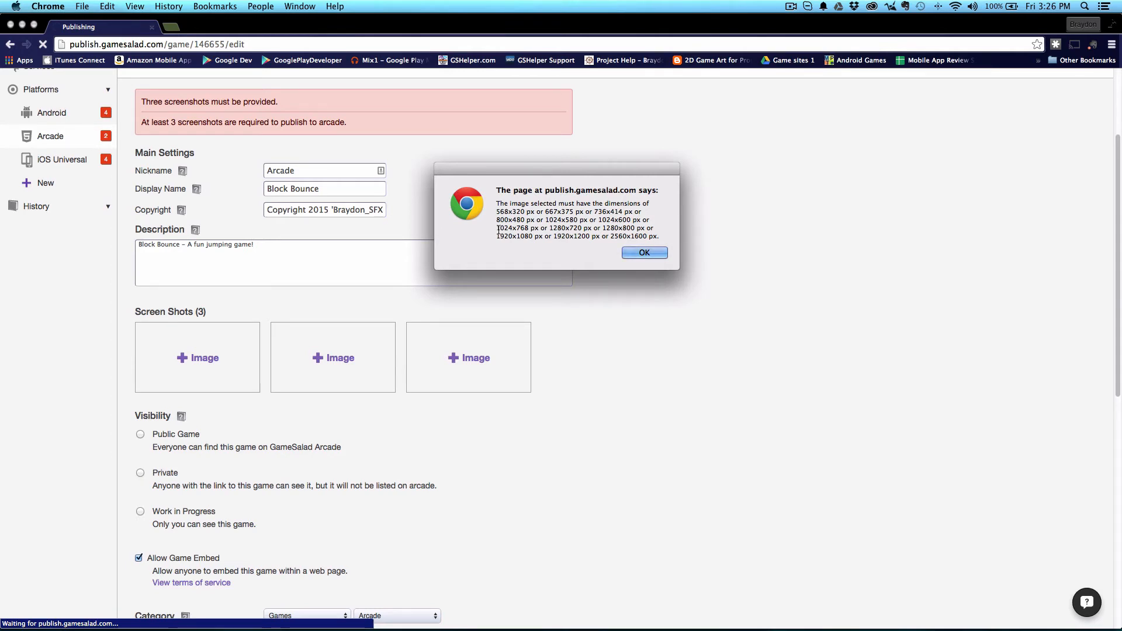
click(645, 251)
Add BBounce1.png, BBounce2.png and BBounce3.png from the Desktop as the three Arcade screenshots, in that order
click(202, 334)
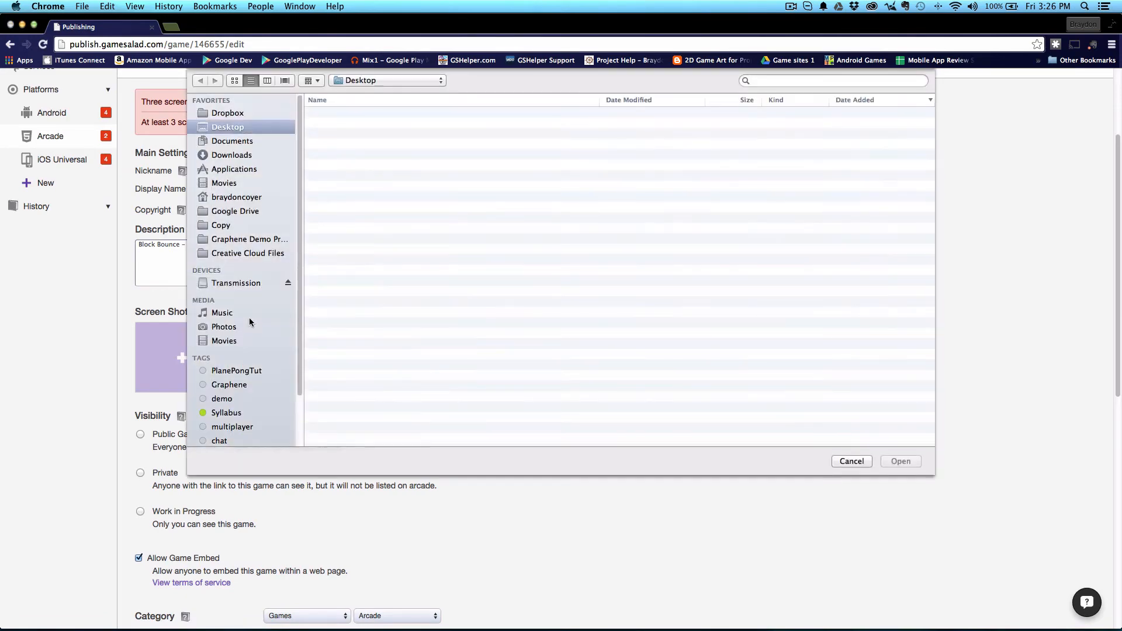
double_click(374, 113)
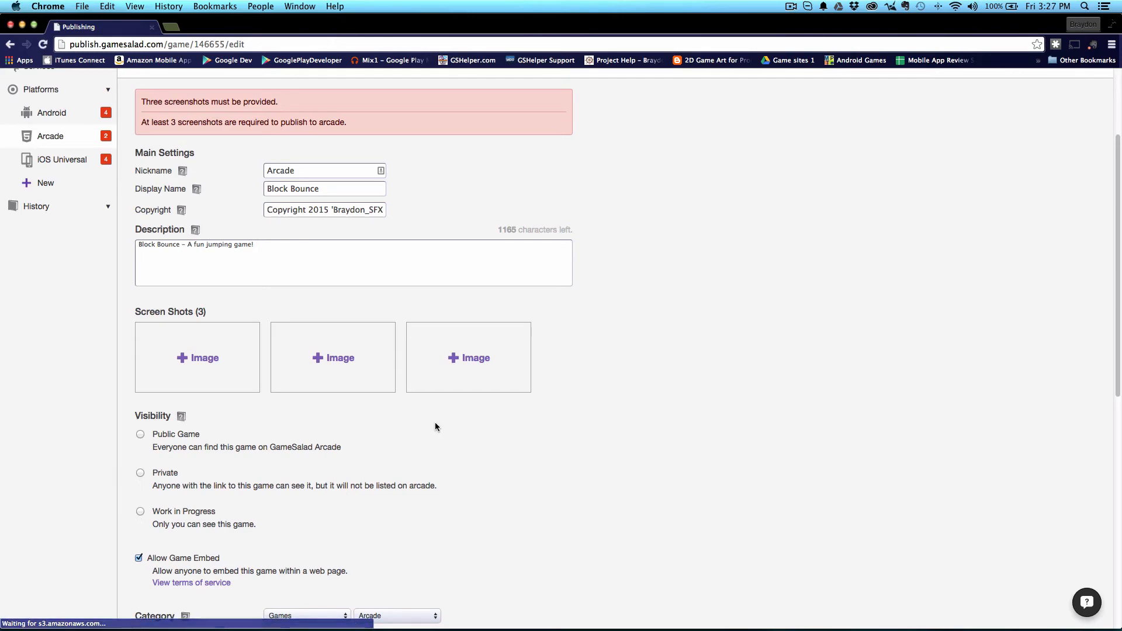
click(321, 358)
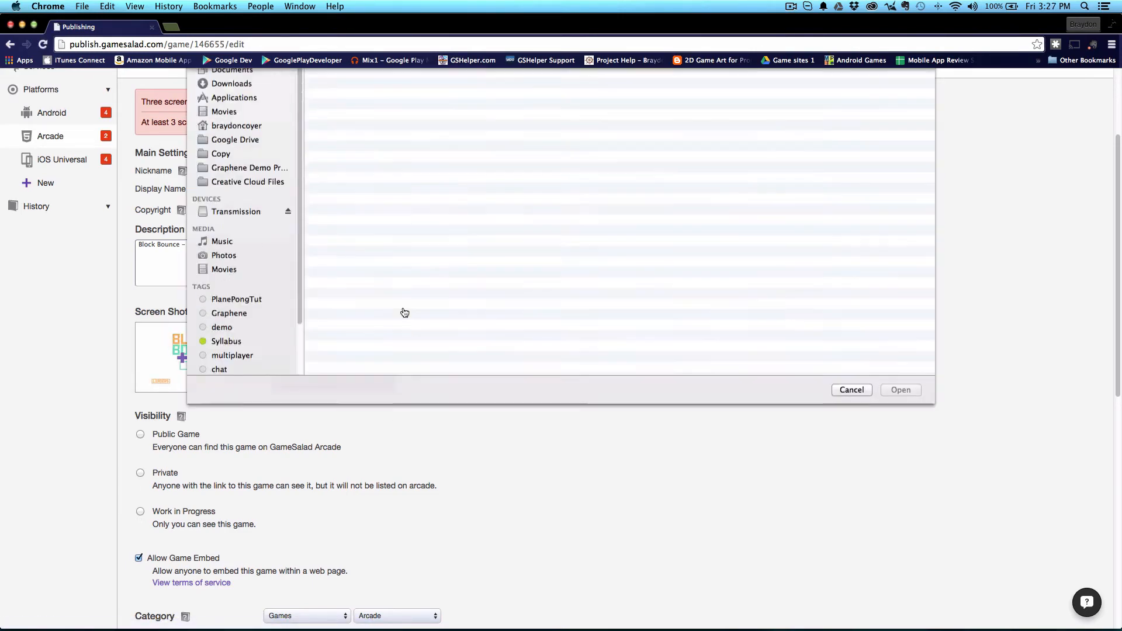
double_click(383, 125)
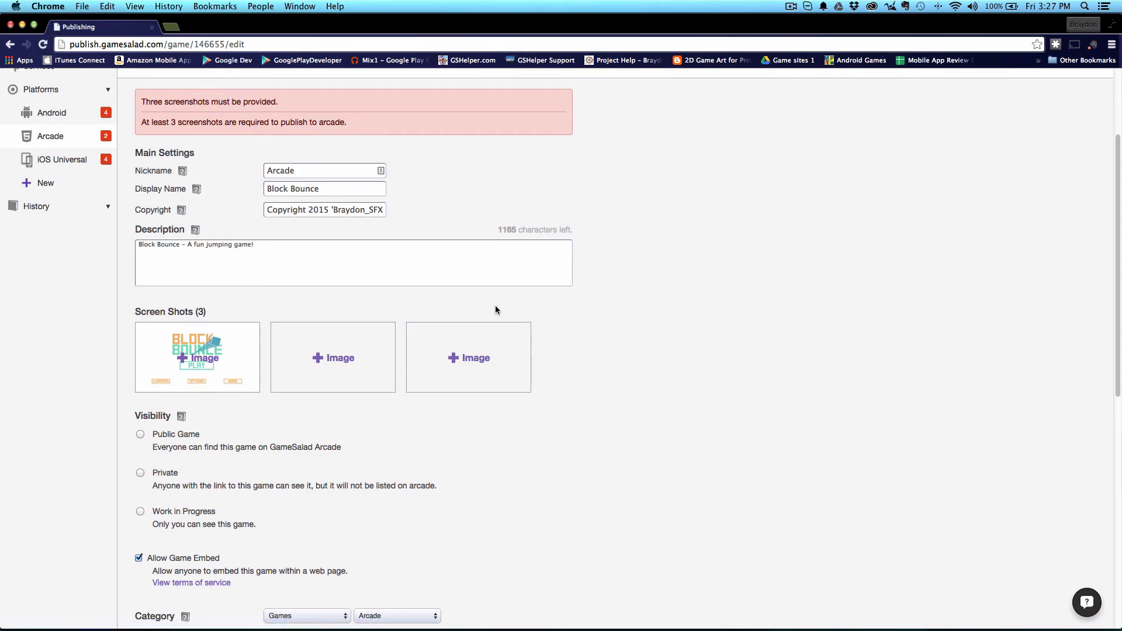
click(490, 346)
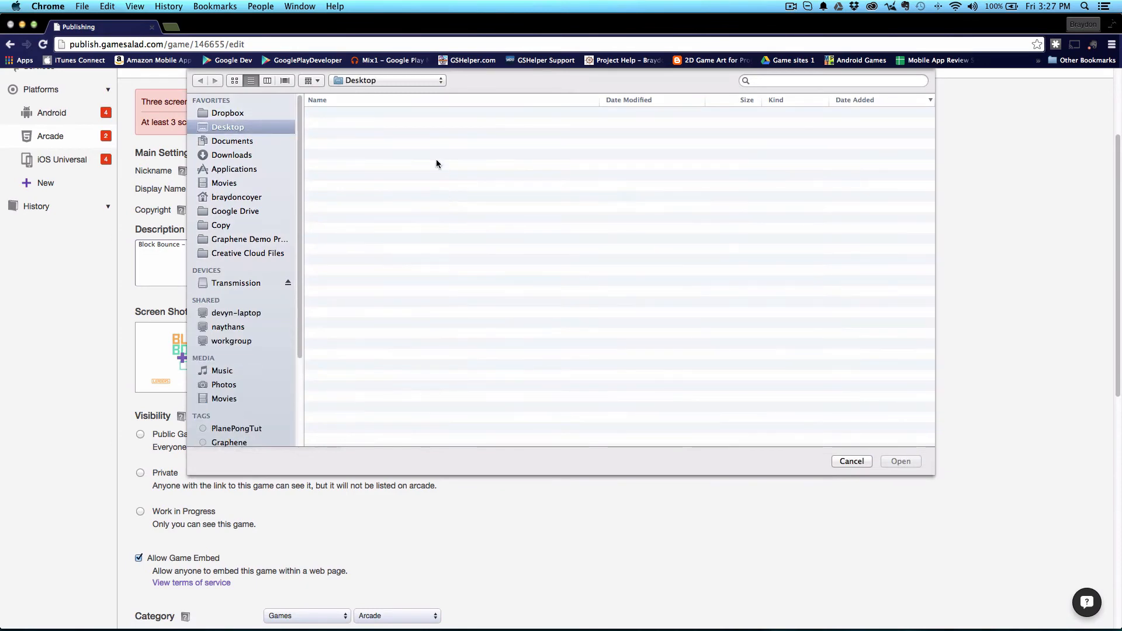
double_click(398, 135)
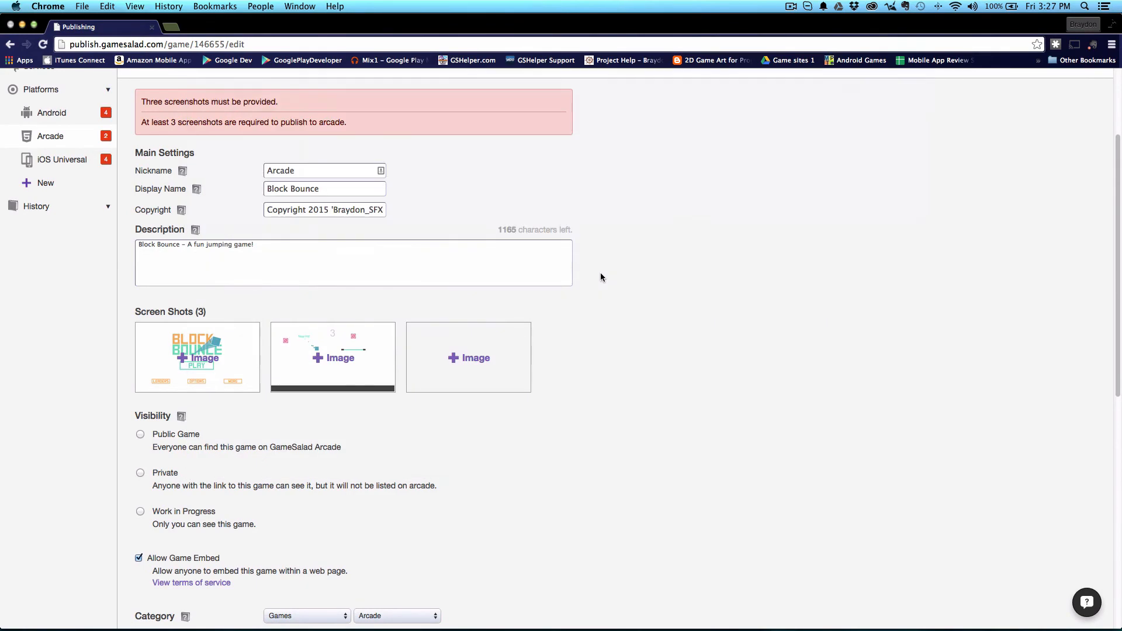
Set the game's visibility to Public Game and review the category, subject matter and promotion settings
scroll(609, 344, down, 3)
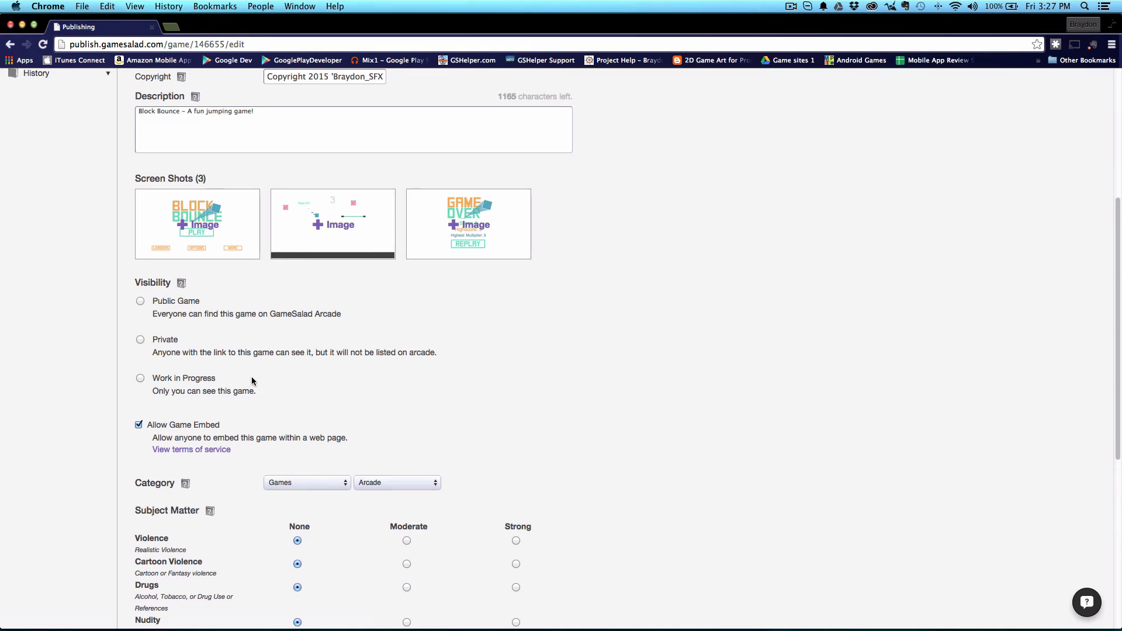
click(146, 301)
scroll(474, 363, down, 2)
scroll(515, 345, down, 8)
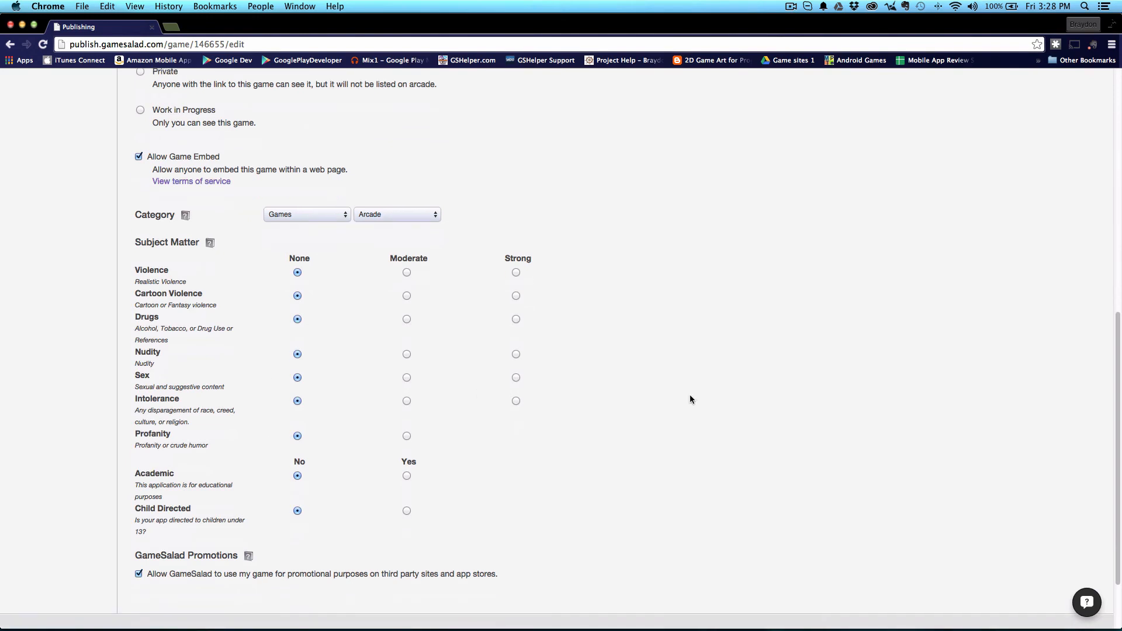
Publish Block Bounce to the GameSalad Arcade and dismiss the generation notice
scroll(693, 395, up, 15)
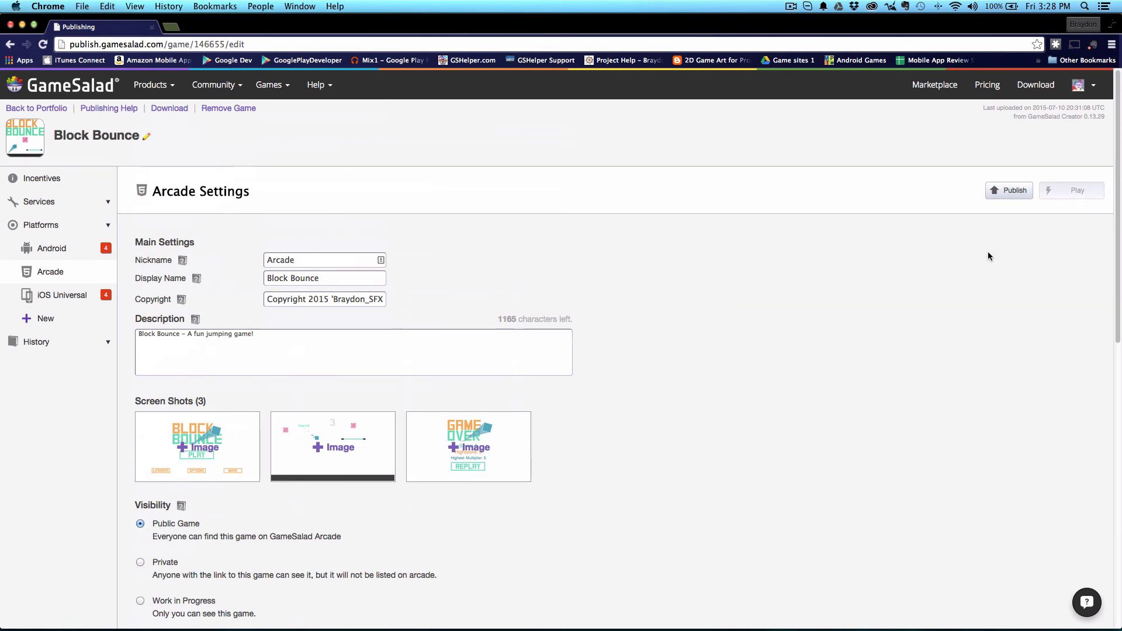
click(1009, 190)
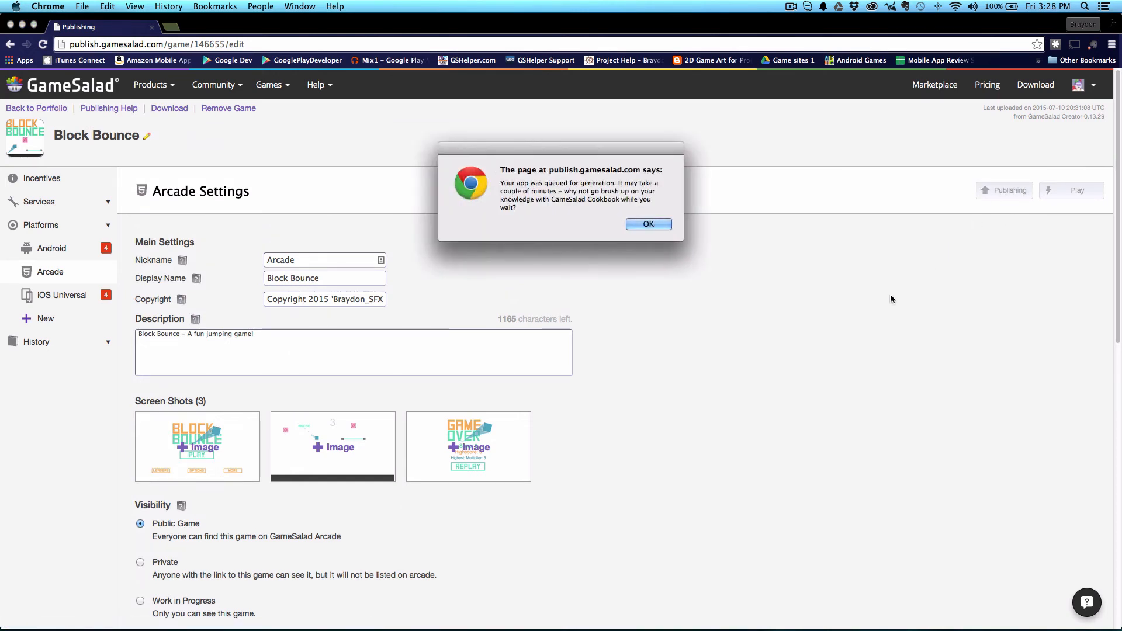
click(664, 223)
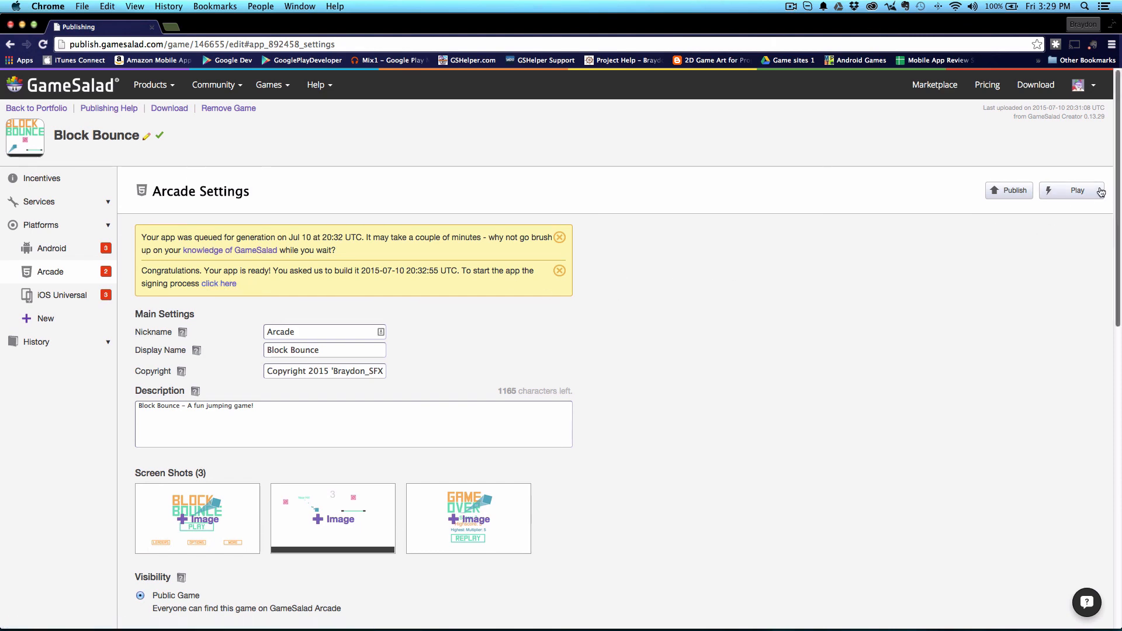
Open the published game's Arcade page, check its description and sharing details, and start playing the game
click(1072, 190)
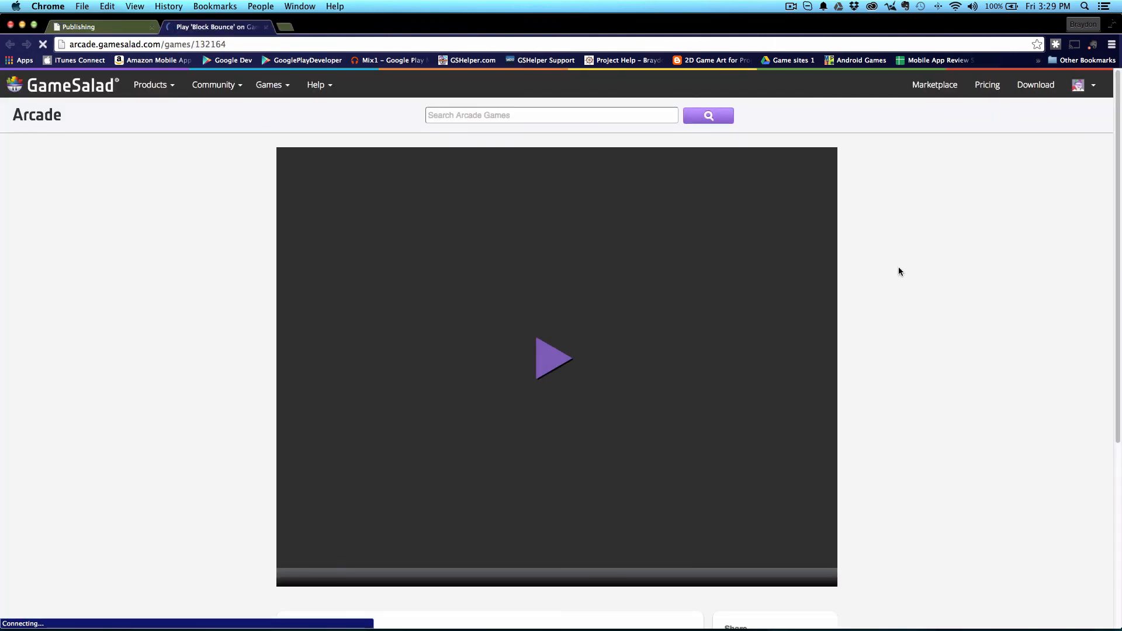
scroll(898, 271, down, 5)
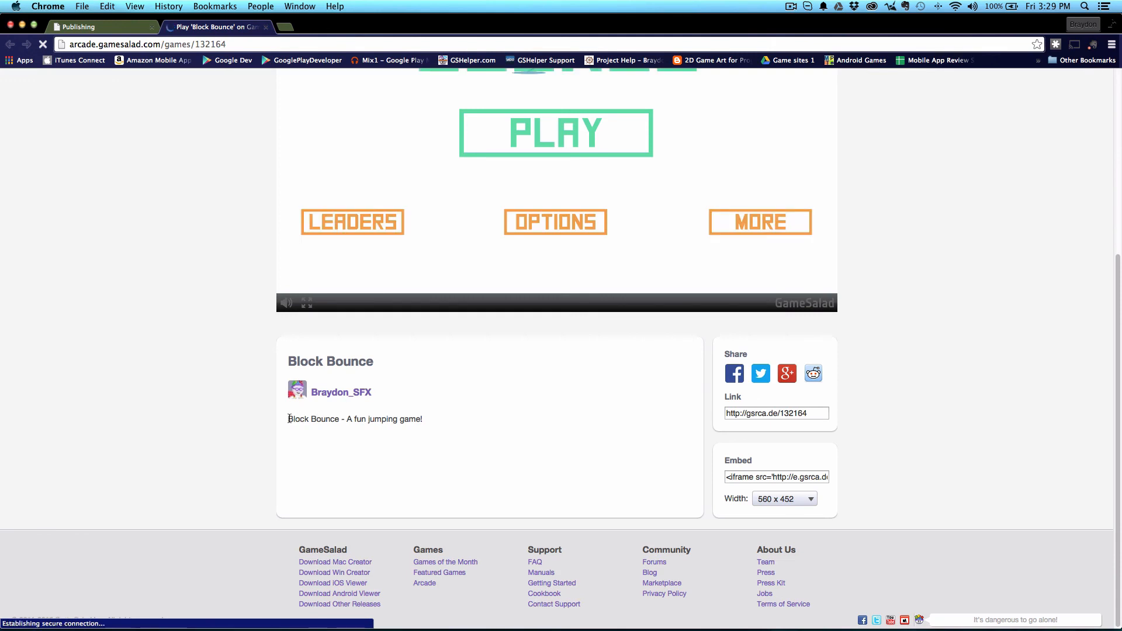
scroll(418, 418, up, 5)
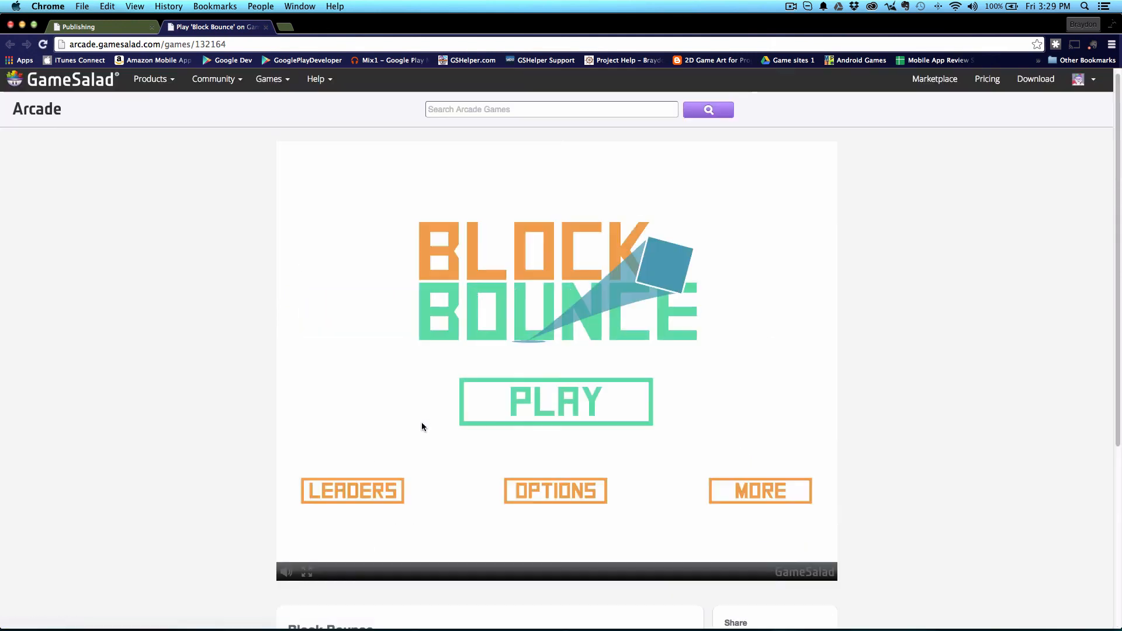
click(540, 400)
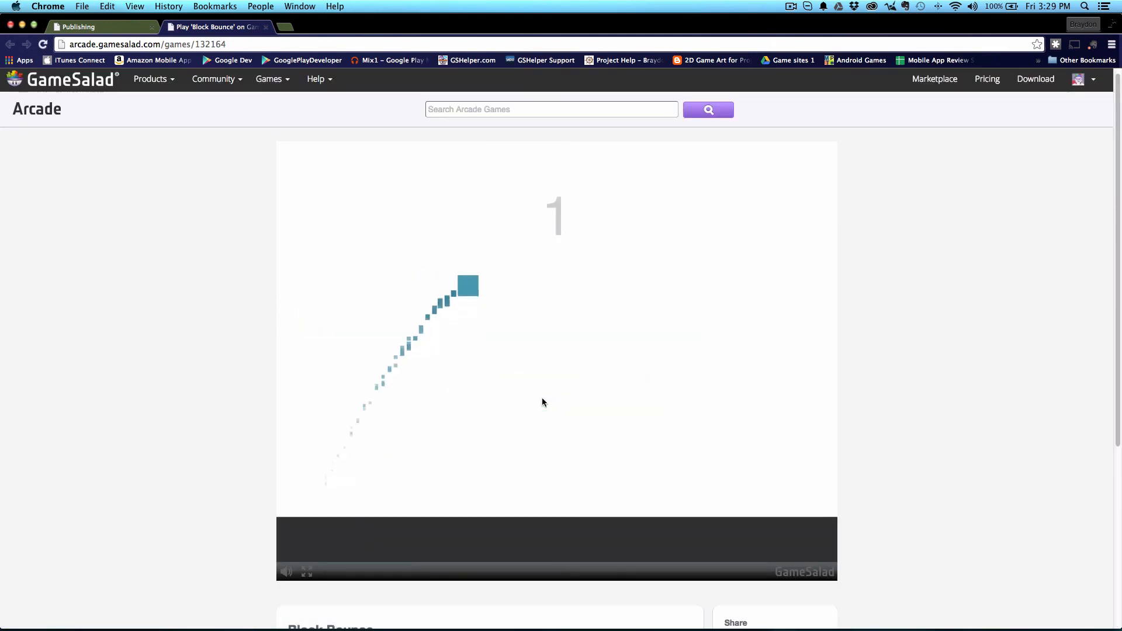